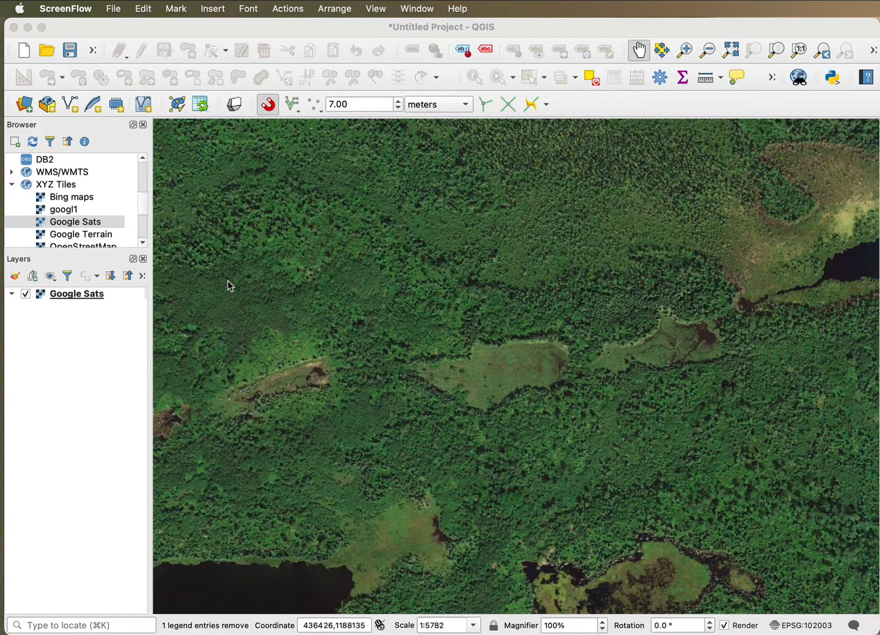
Set the project coordinate reference system to NAD83(2011) / UTM zone 15N (EPSG:6344).
click(124, 27)
click(93, 9)
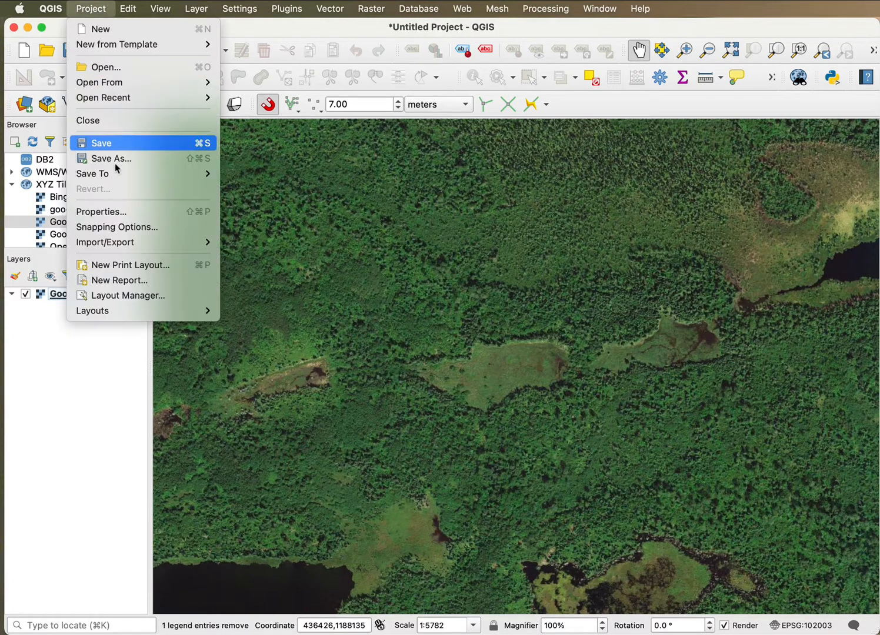
click(117, 210)
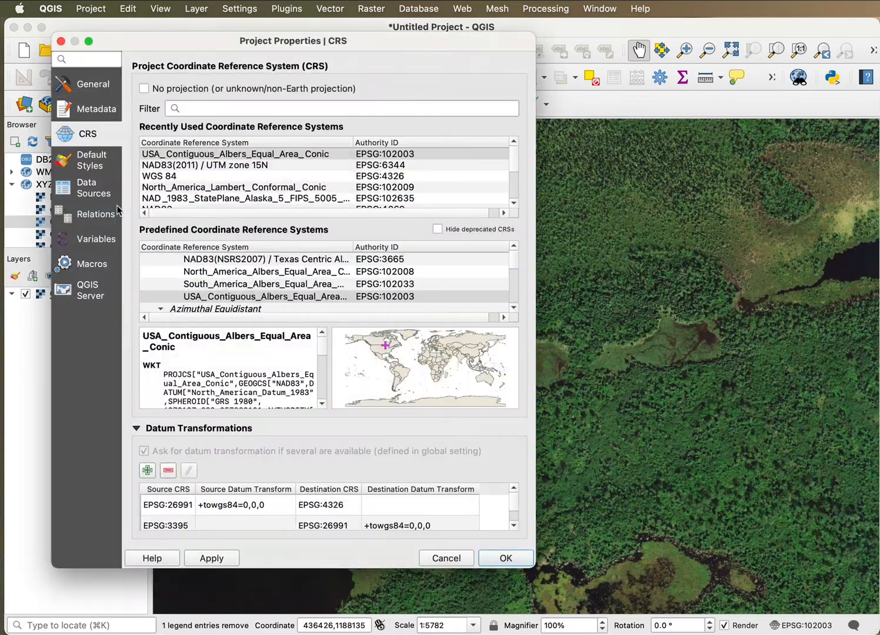
click(225, 166)
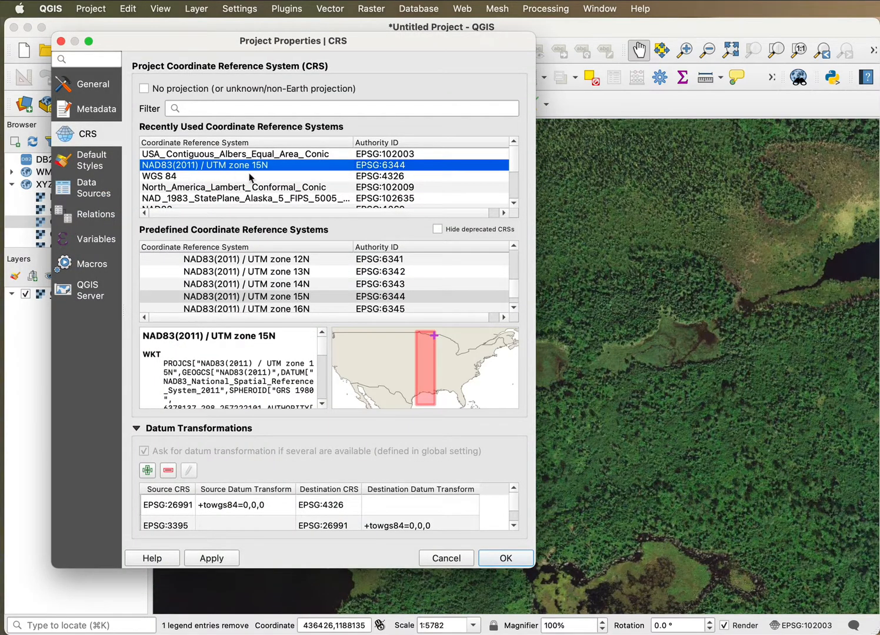
click(505, 559)
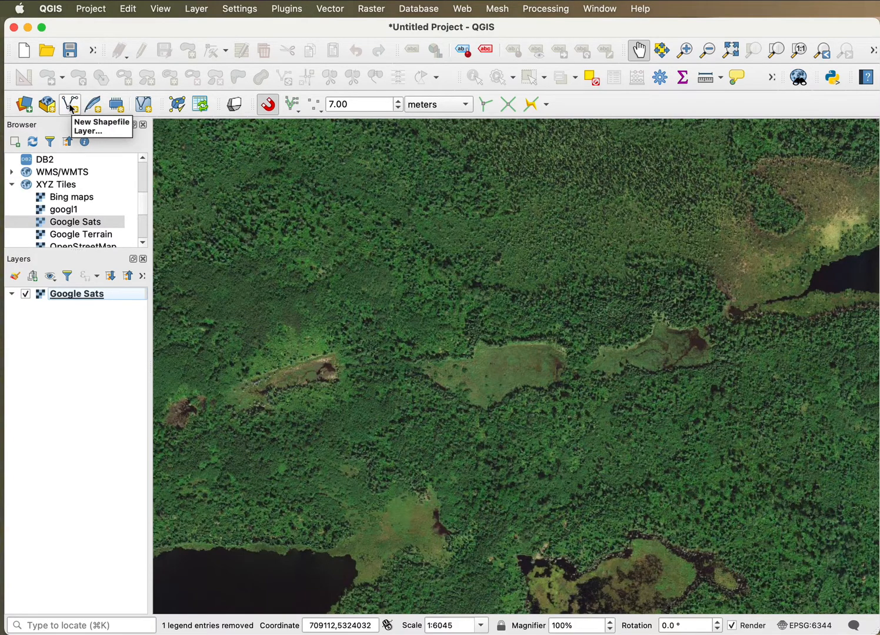
Start a new shapefile layer and open the file dialog for choosing its save name.
click(70, 107)
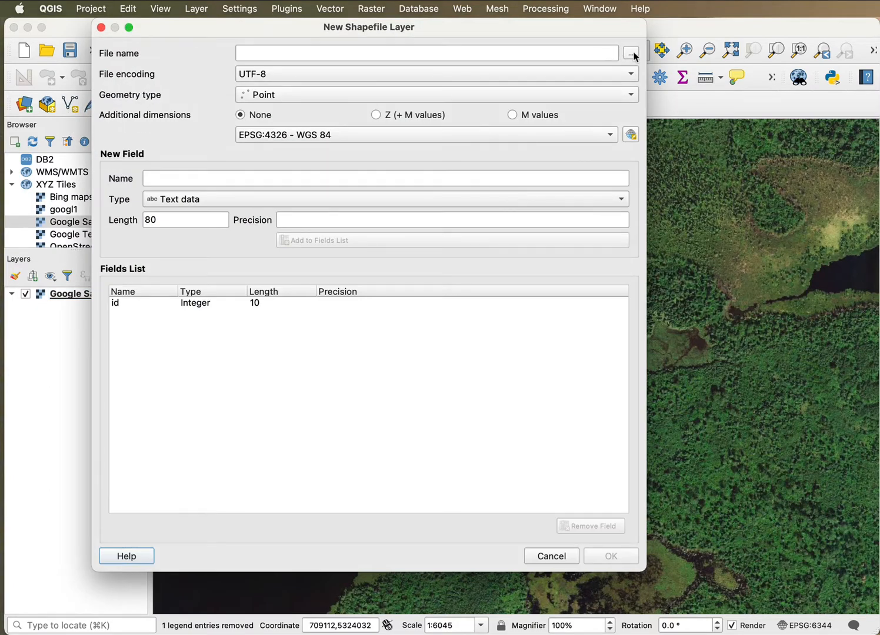
click(630, 53)
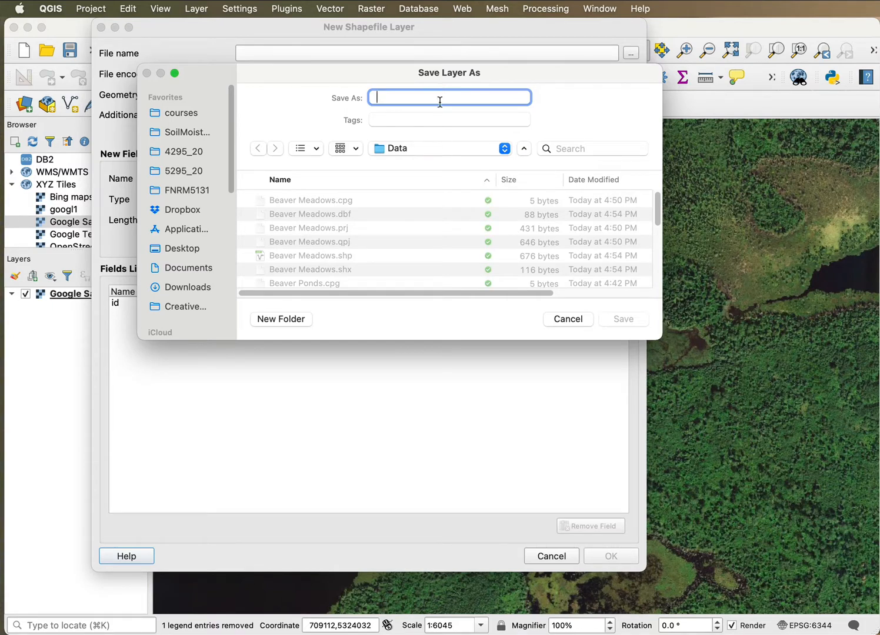
text(Oikys1)
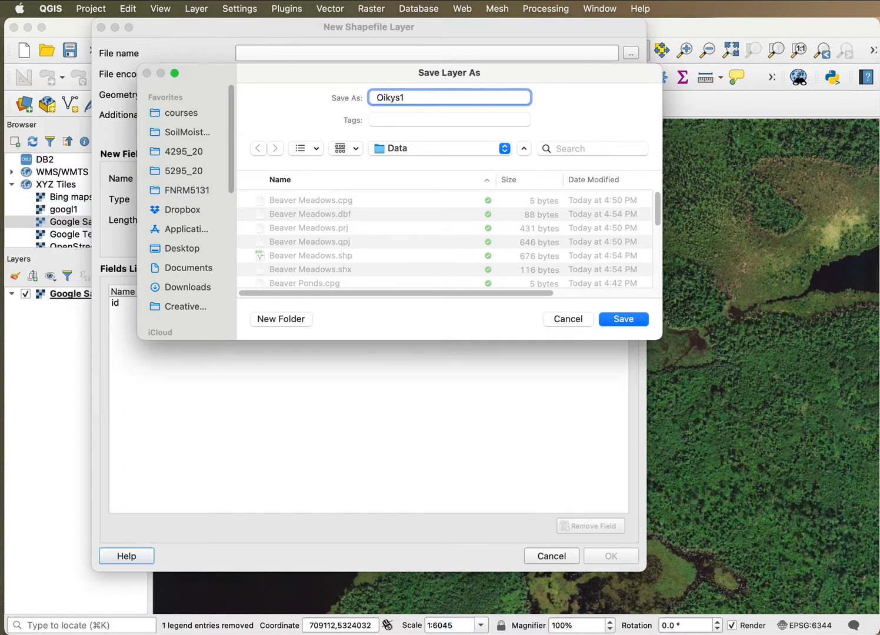
key(BackSpace)
key(BackSpace)
key(BackSpace)
key(BackSpace)
key(BackSpace)
key(BackSpace)
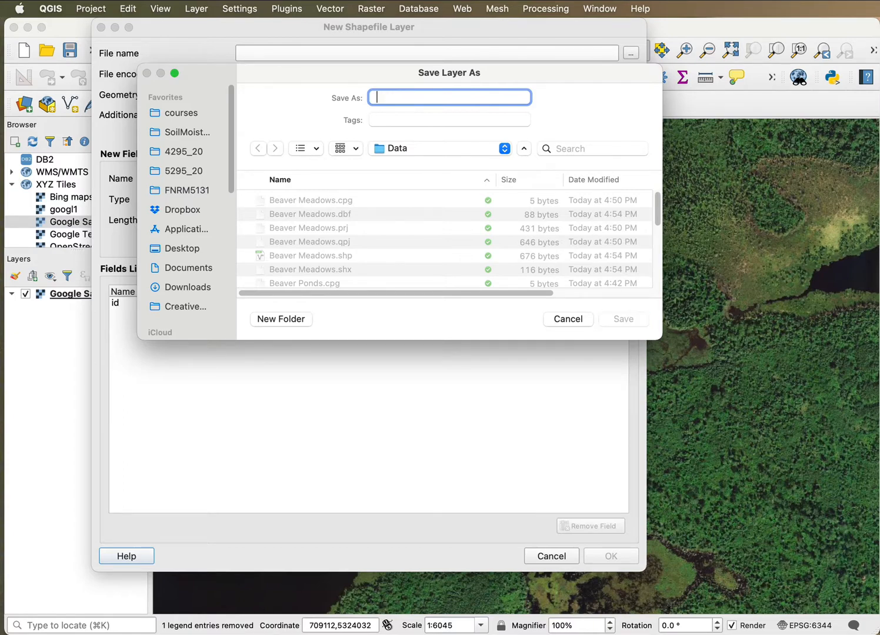
Create the shapefile as Beaver1 in the Data folder, with Polygon geometry and the project CRS EPSG:6344 - NAD83(2011) / UTM zone 15N.
text(Beaver1)
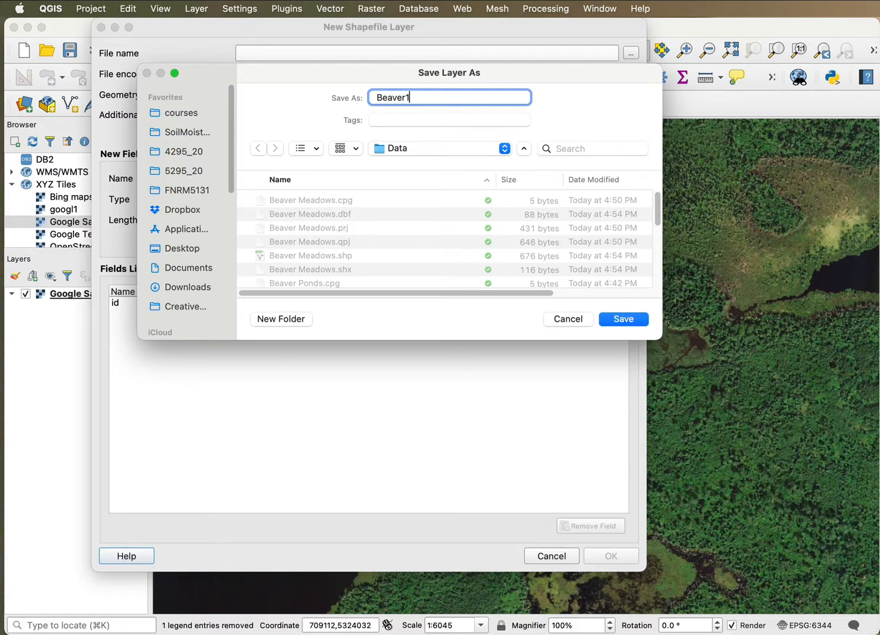
key(Return)
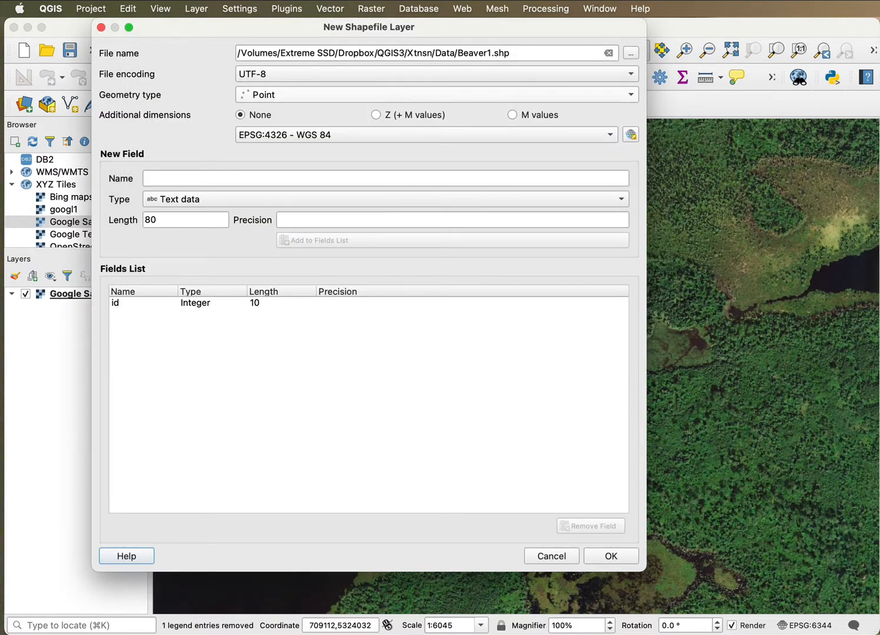
click(626, 95)
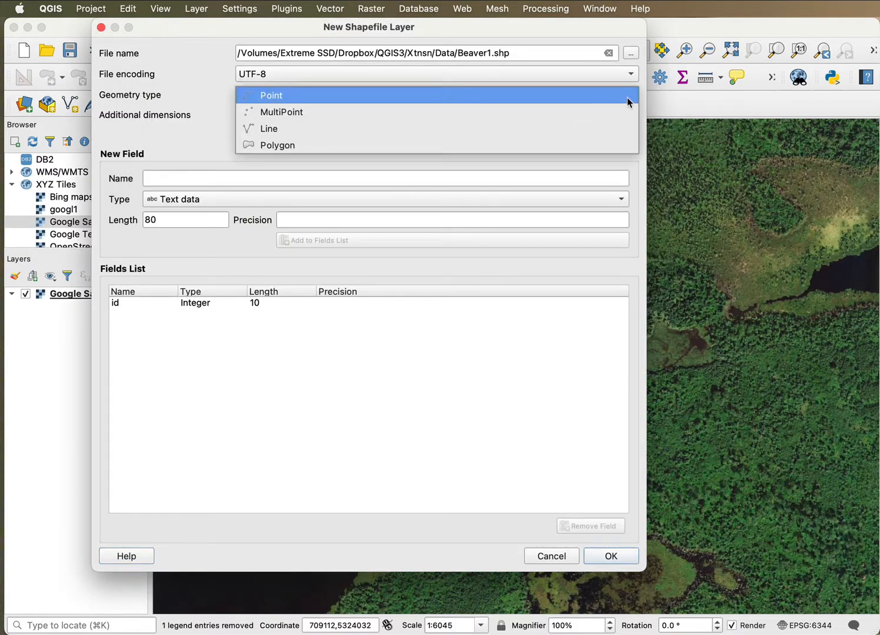
click(480, 142)
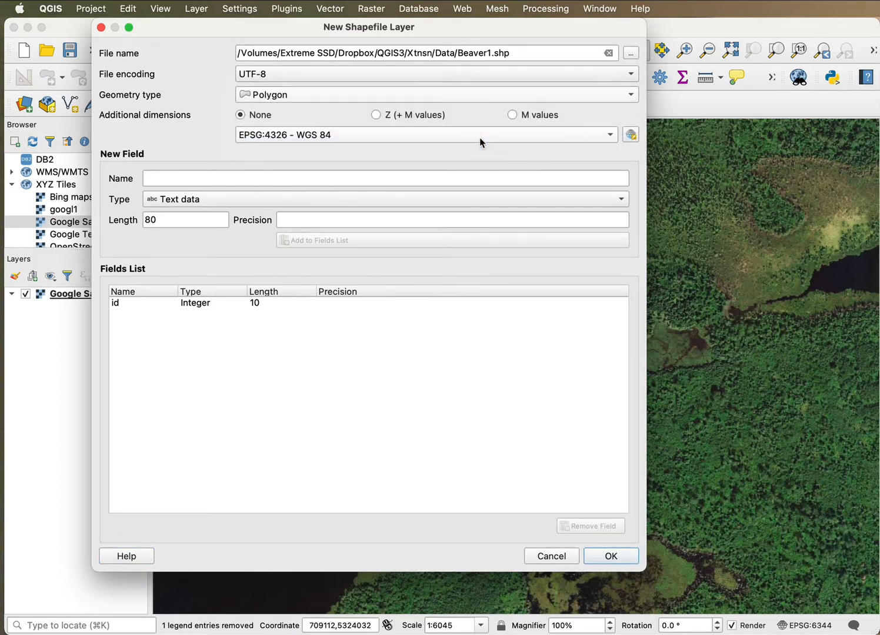
click(610, 134)
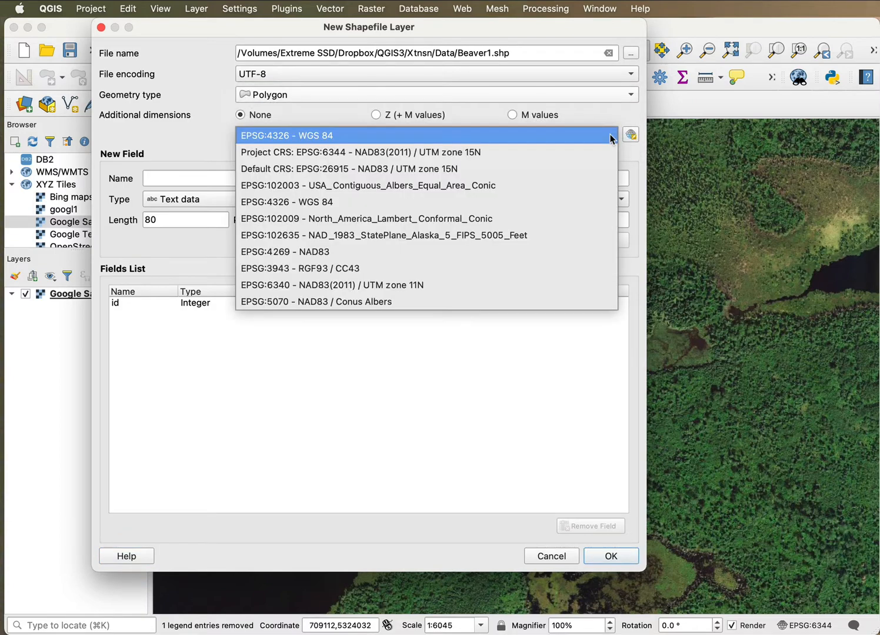
click(469, 148)
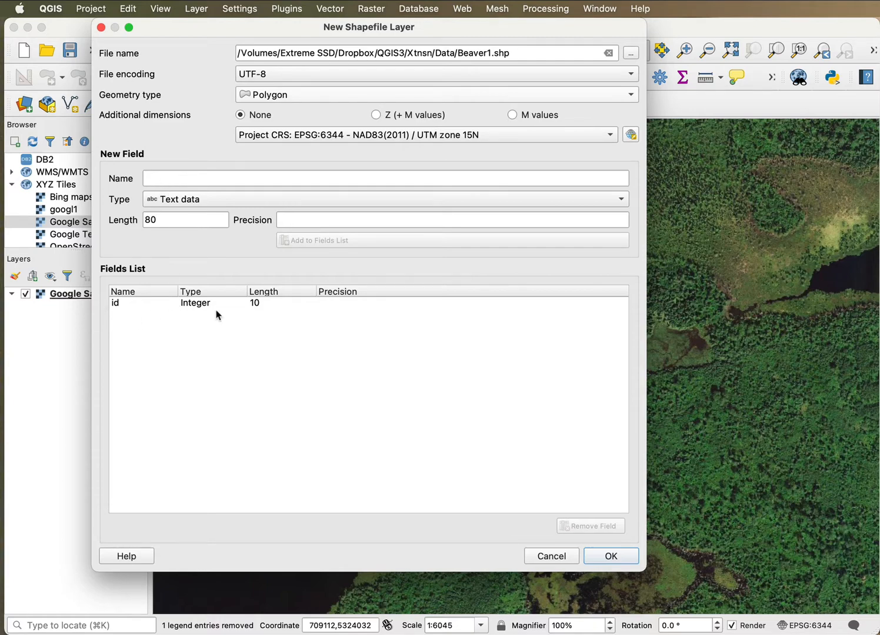
click(612, 556)
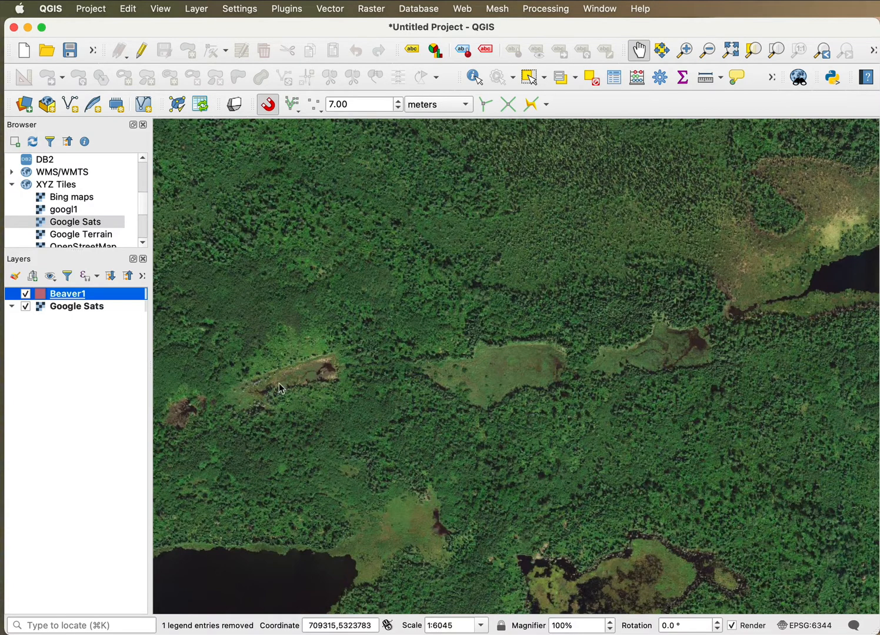
Turn on editing for the Beaver1 layer and frame the narrow western beaver meadow closely.
click(142, 51)
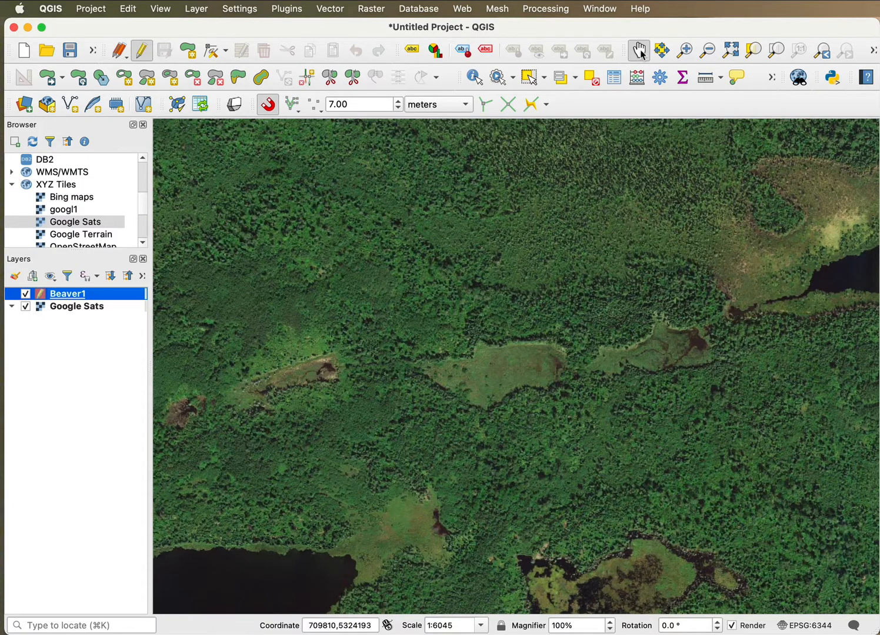
drag(381, 399, 521, 383)
scroll(495, 380, up, 2)
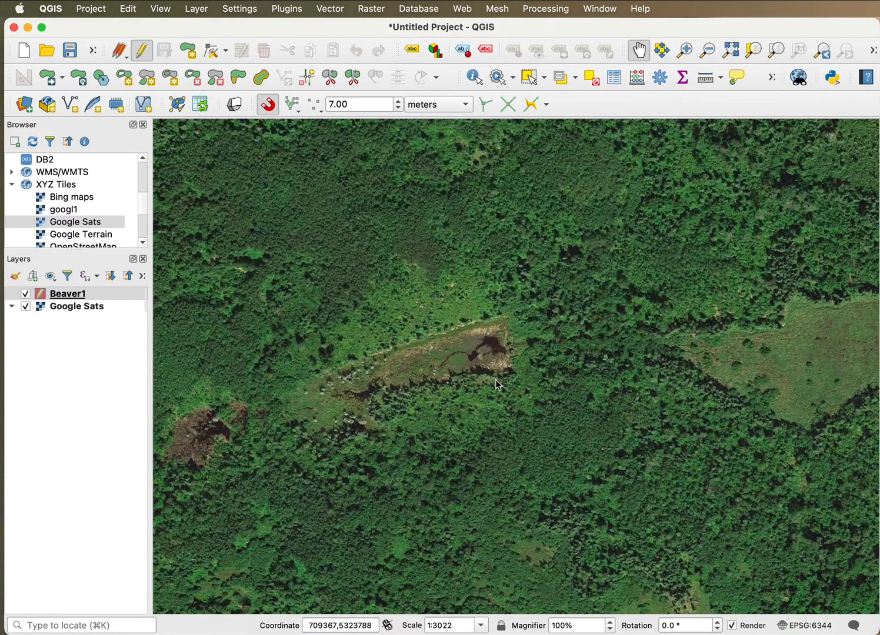
drag(411, 346, 564, 312)
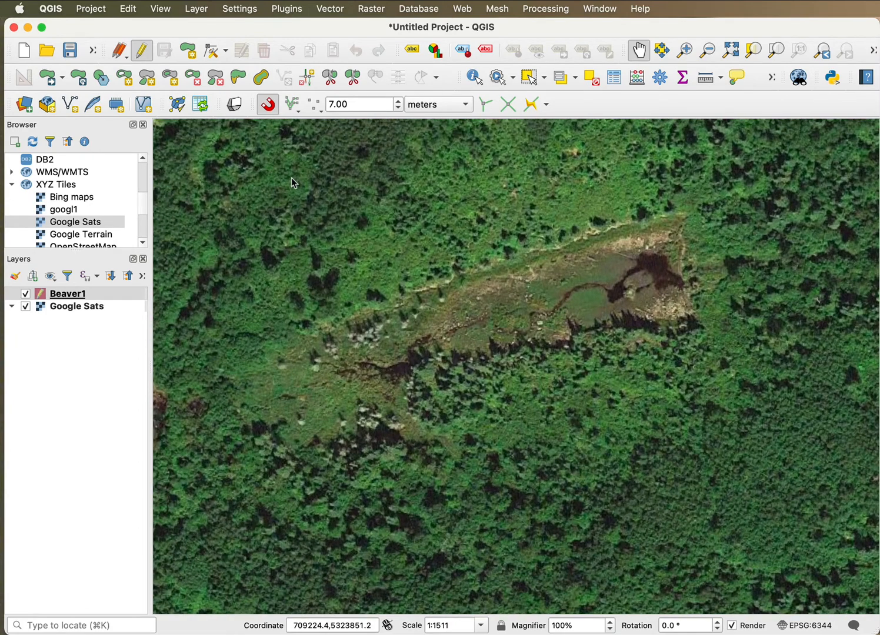
Trace a polygon feature around the edge of the narrow western meadow, including its wider southwestern end.
click(192, 53)
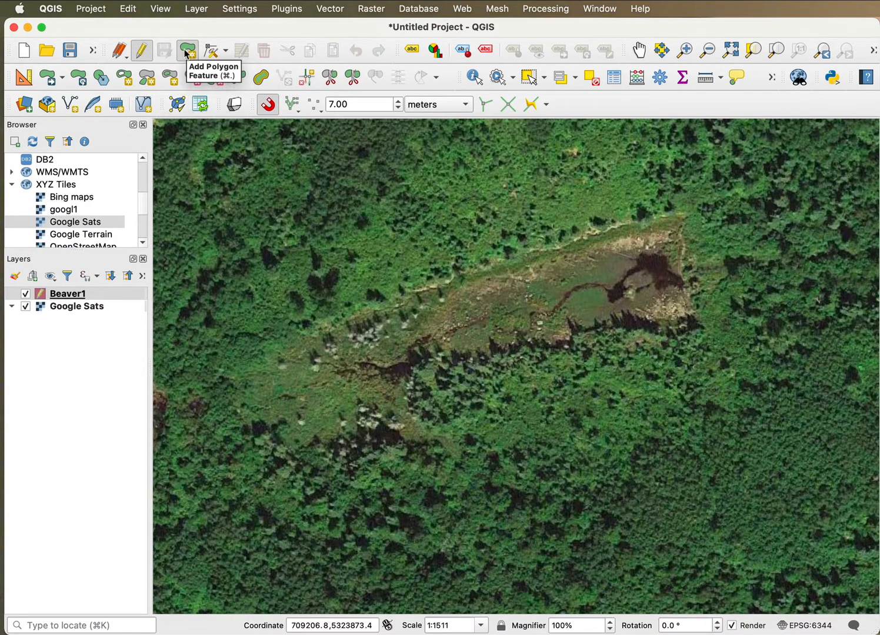
click(325, 327)
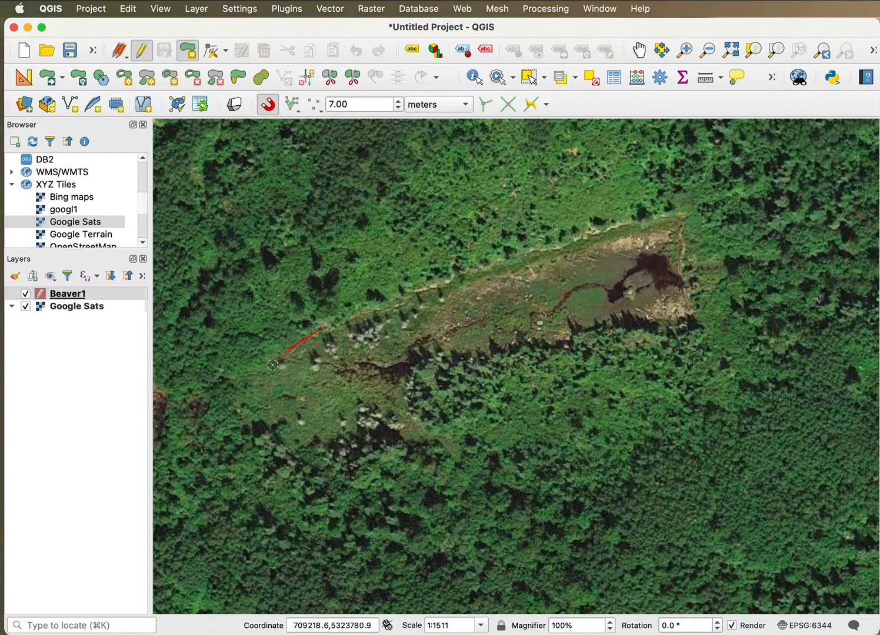
click(258, 387)
click(281, 436)
click(314, 453)
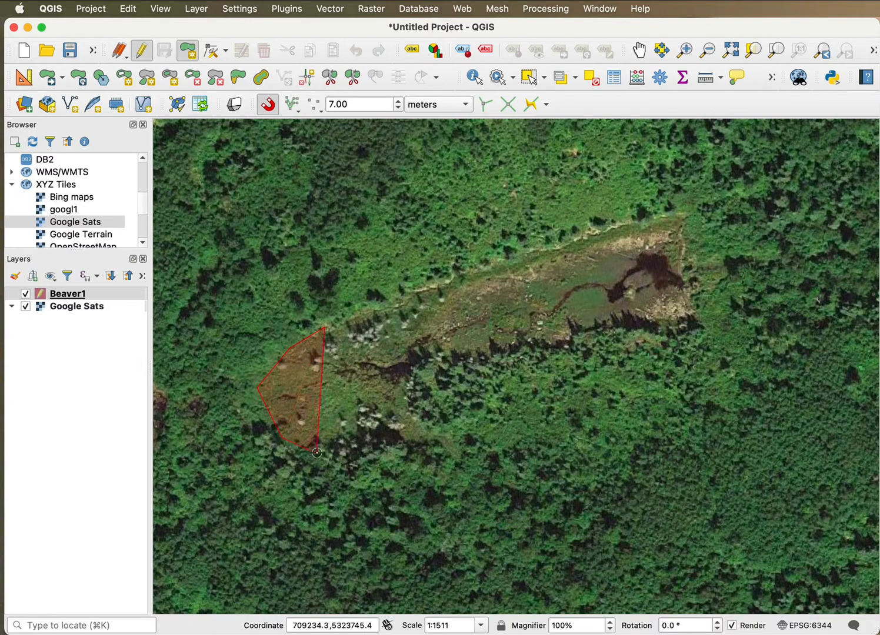
click(379, 452)
click(427, 450)
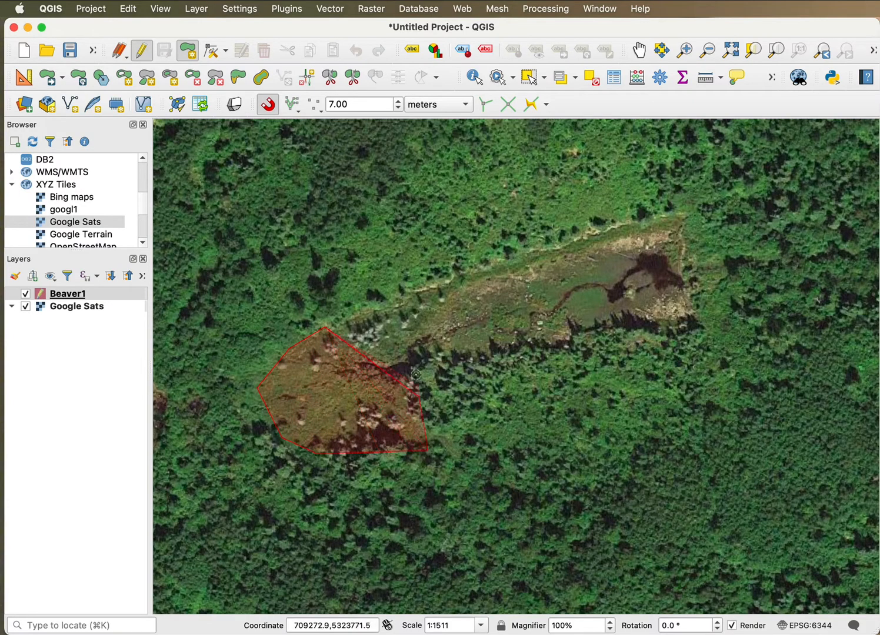
click(424, 356)
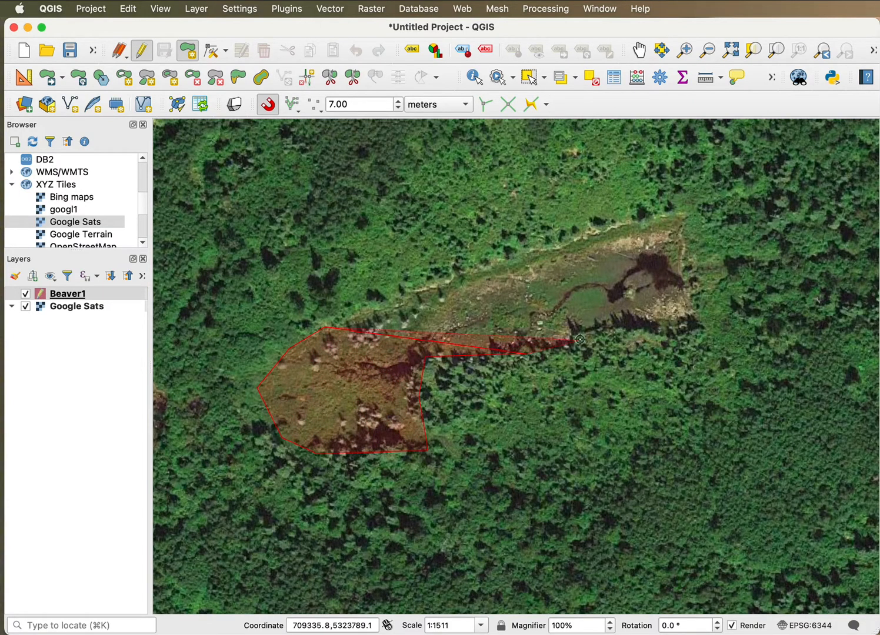
click(692, 331)
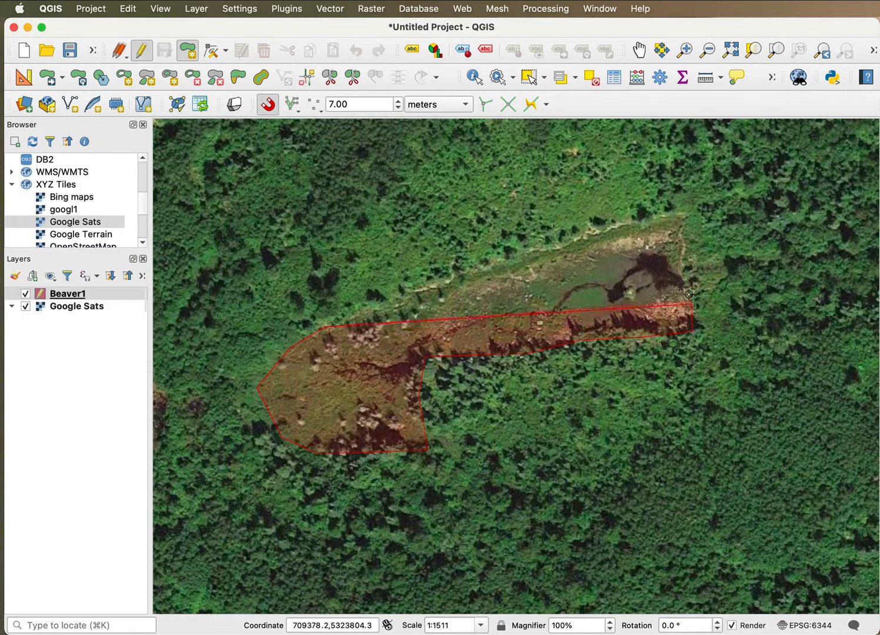
click(682, 257)
click(684, 223)
click(673, 210)
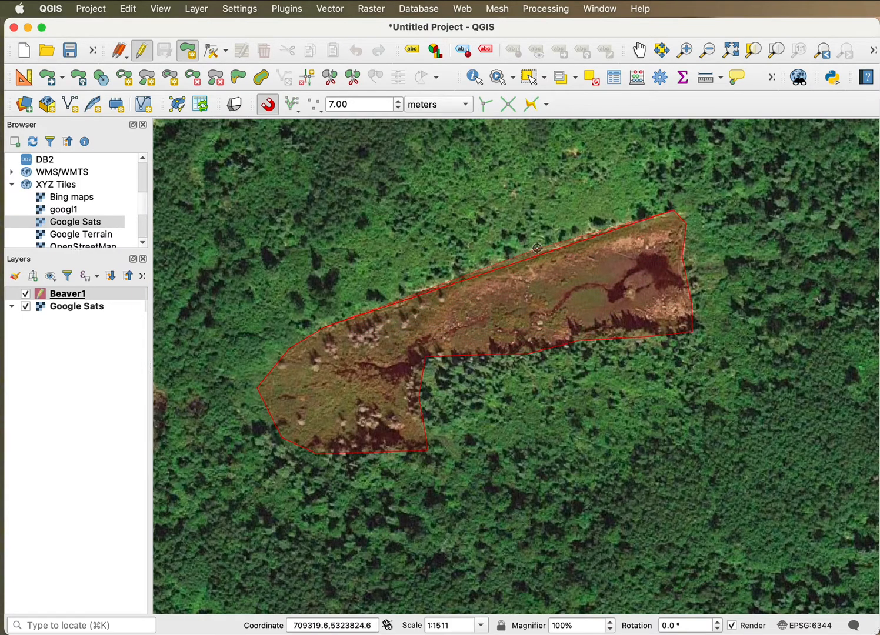
click(427, 280)
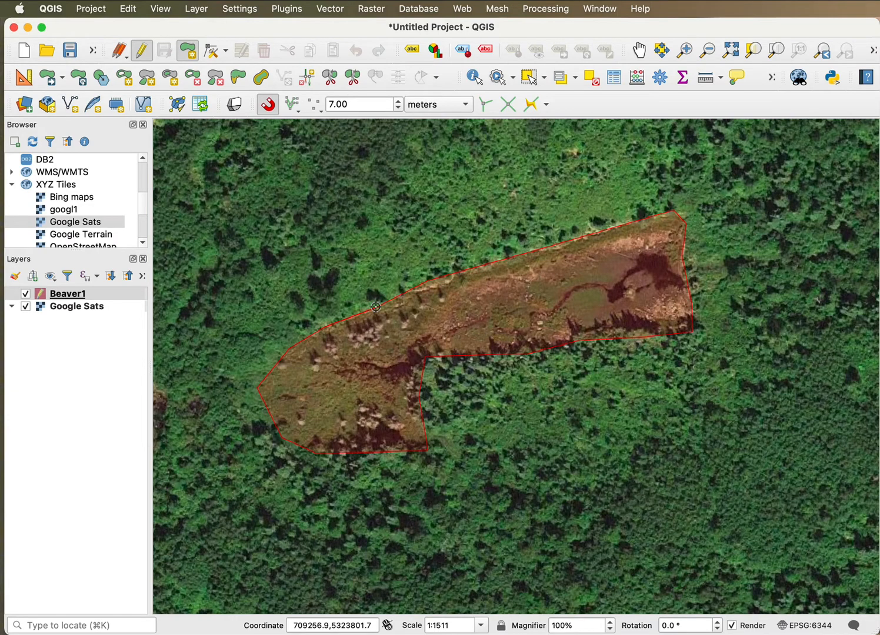
Finish the western meadow polygon and save it with id 1.
right_click(376, 306)
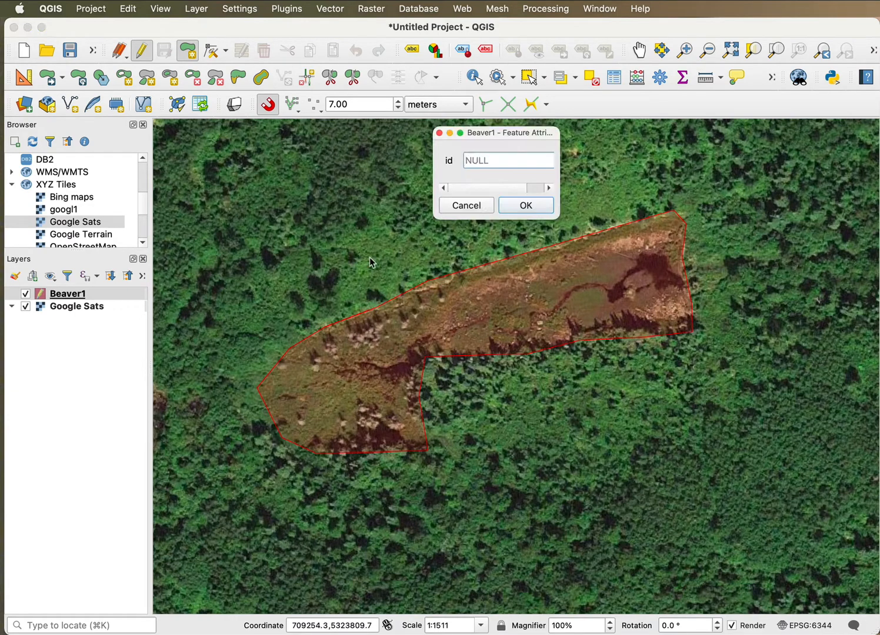
text(1)
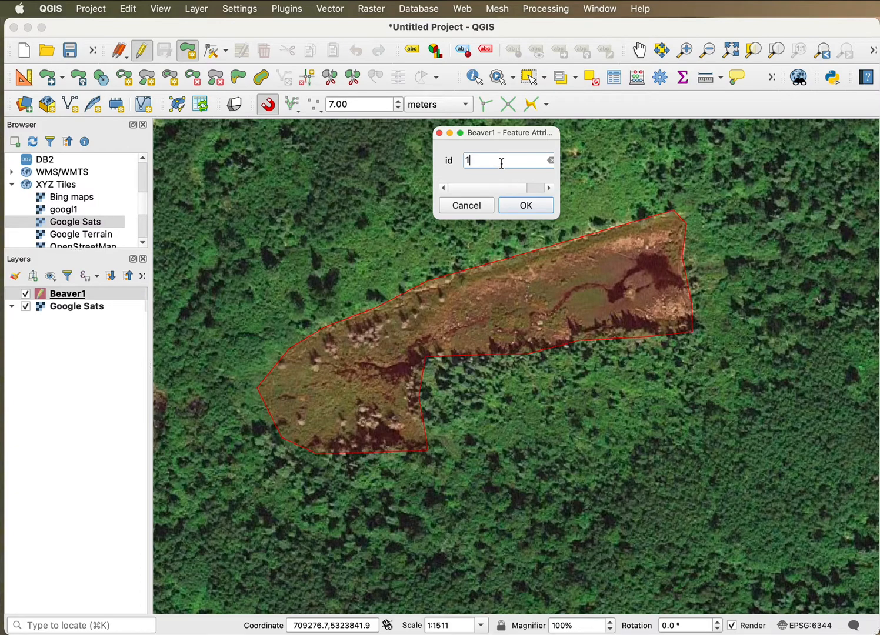
click(525, 206)
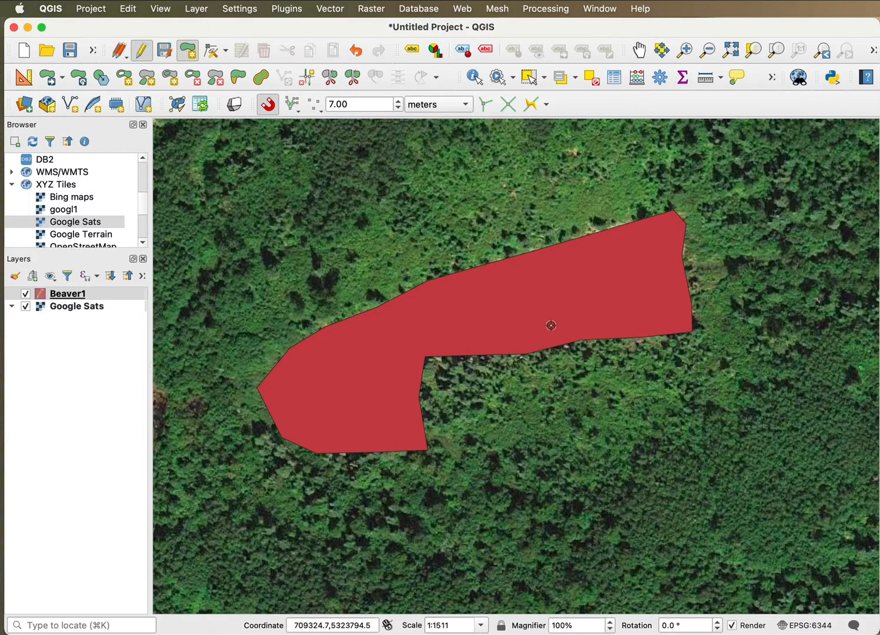
Start a polygon feature at the western tip of the middle beaver meadow and trace along its southern edge.
click(640, 51)
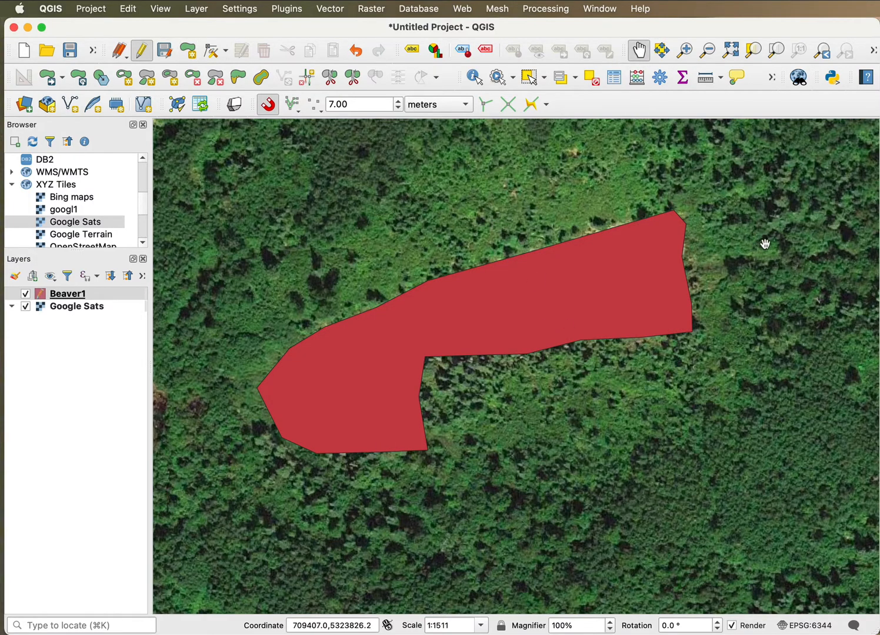
drag(764, 244, 598, 334)
scroll(597, 334, down, 2)
drag(731, 343, 475, 358)
scroll(475, 357, up, 1)
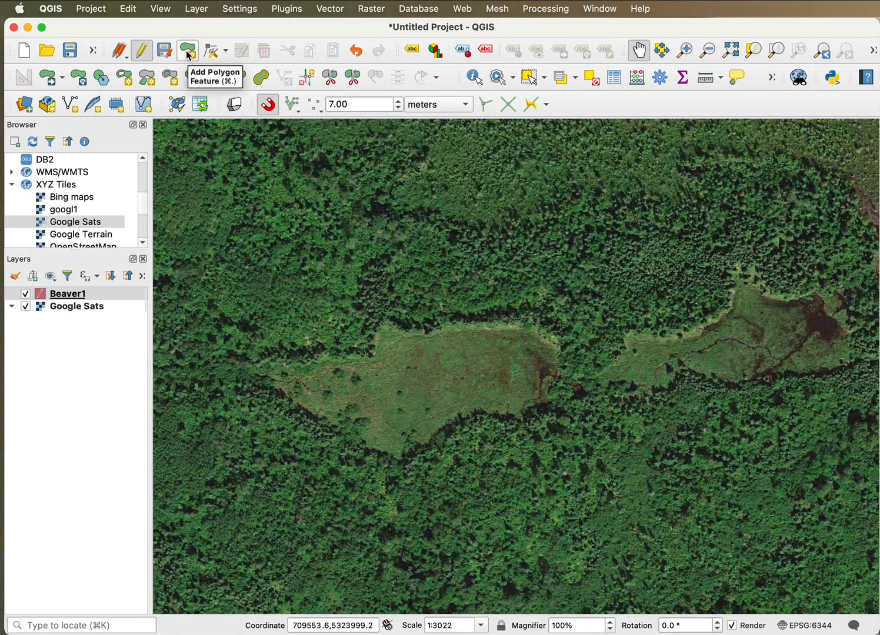
click(187, 52)
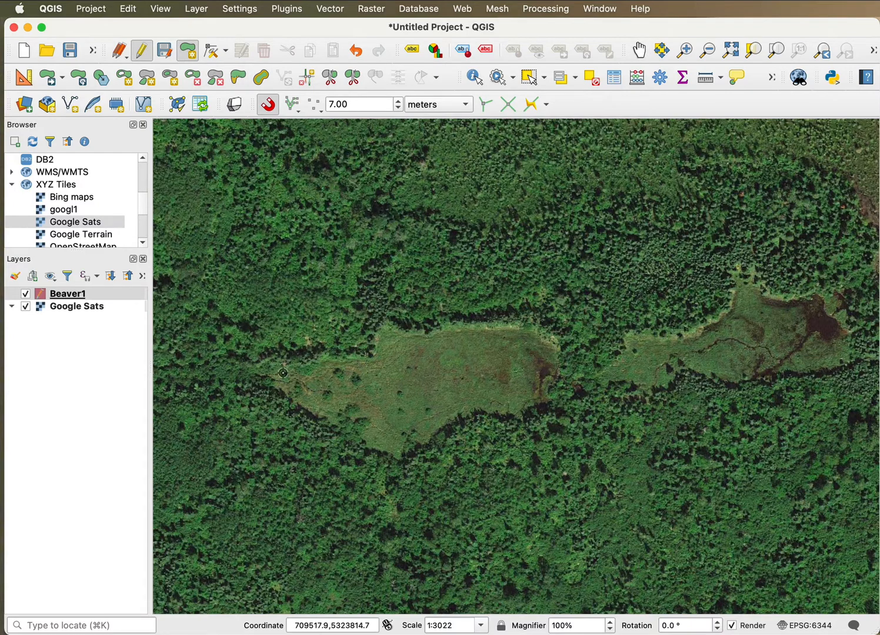
click(282, 365)
click(274, 374)
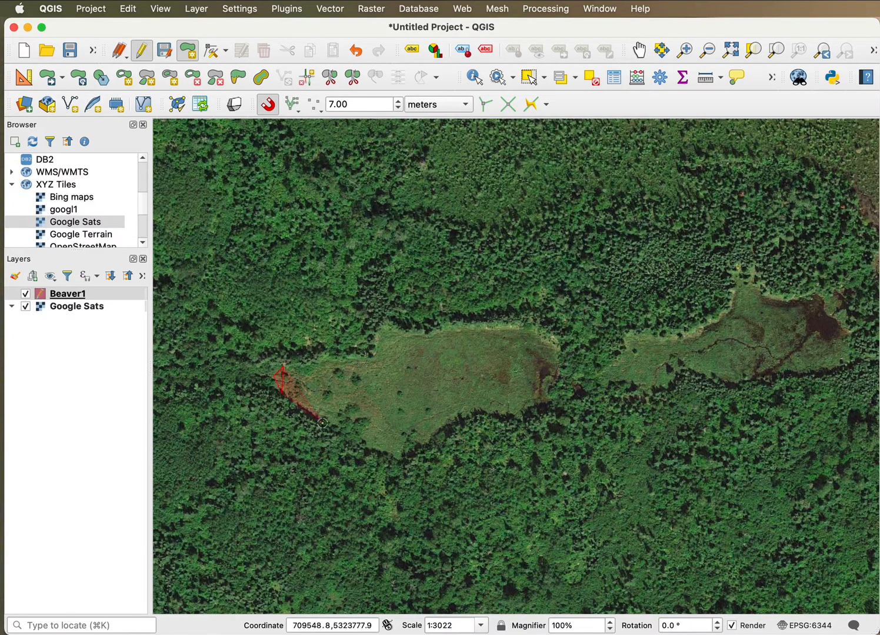
click(394, 455)
click(429, 438)
click(512, 407)
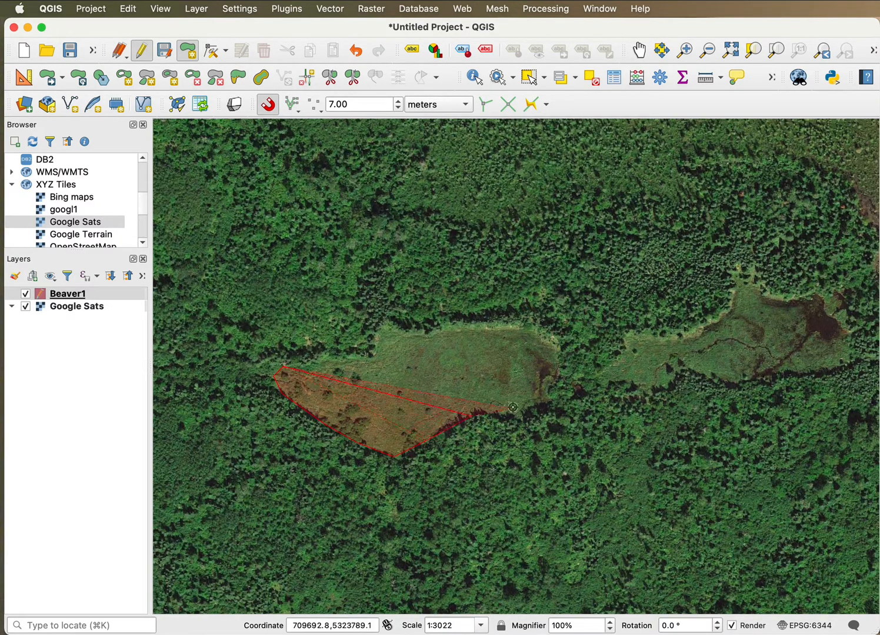
Trace the eastern and northern edges of the middle meadow and save the polygon with id 2.
click(562, 382)
click(552, 322)
click(394, 320)
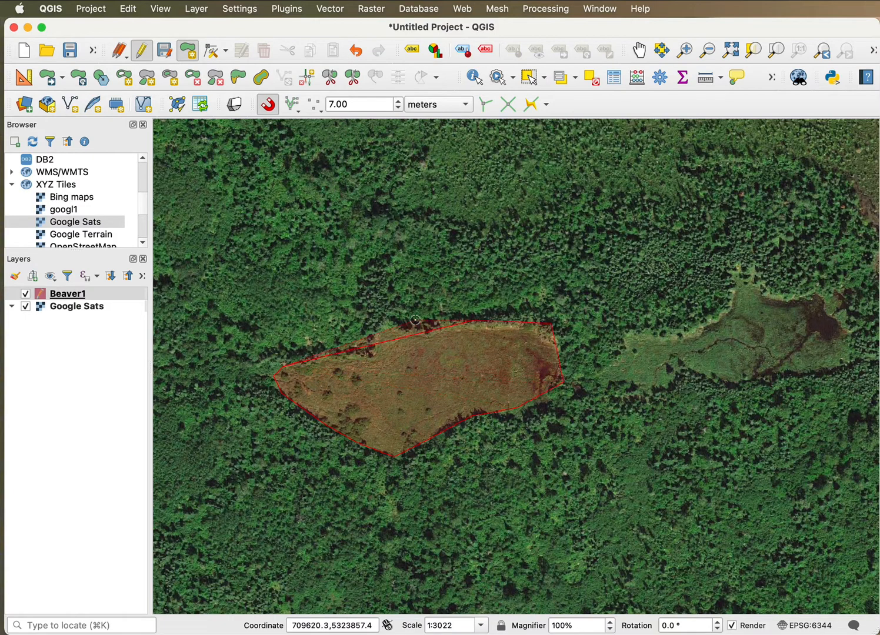
click(365, 347)
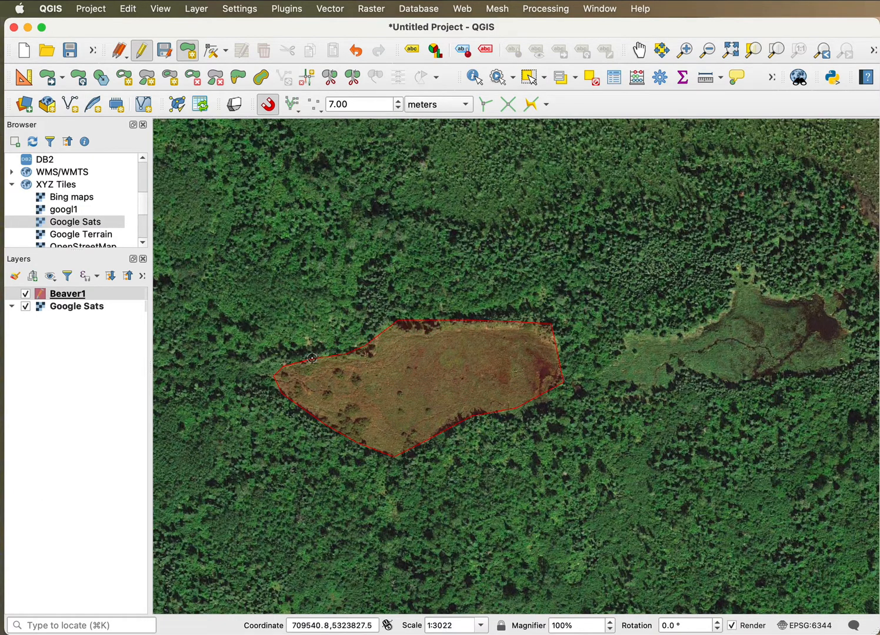
right_click(313, 358)
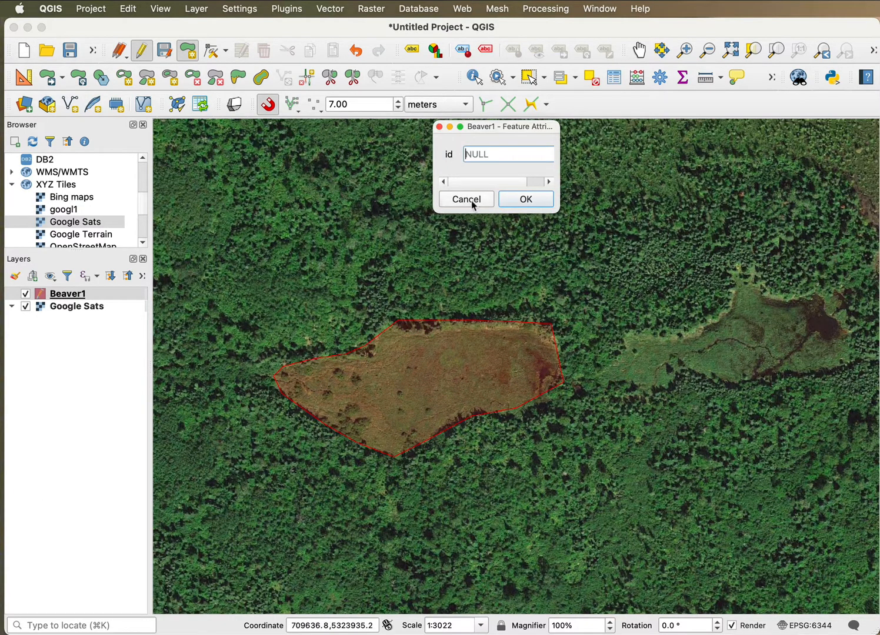
text(2)
key(Return)
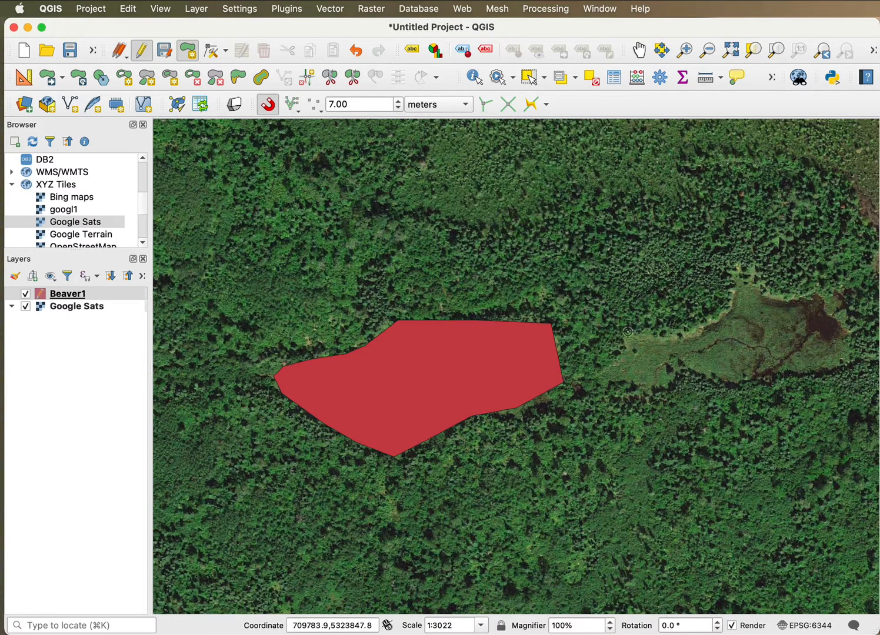
Trace the western end and southern edge of the eastern beaver meadow as a new polygon feature.
click(598, 383)
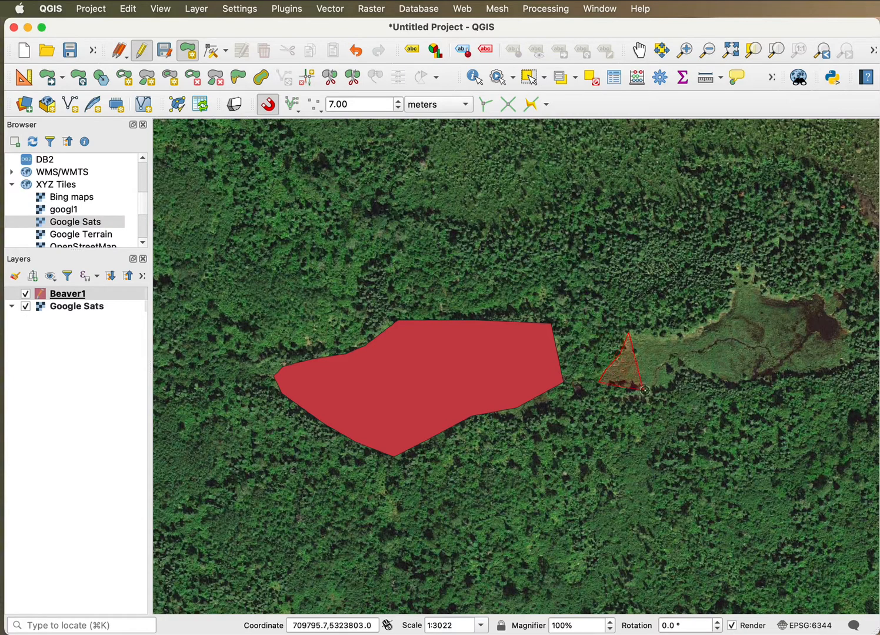
click(651, 389)
click(701, 373)
click(751, 372)
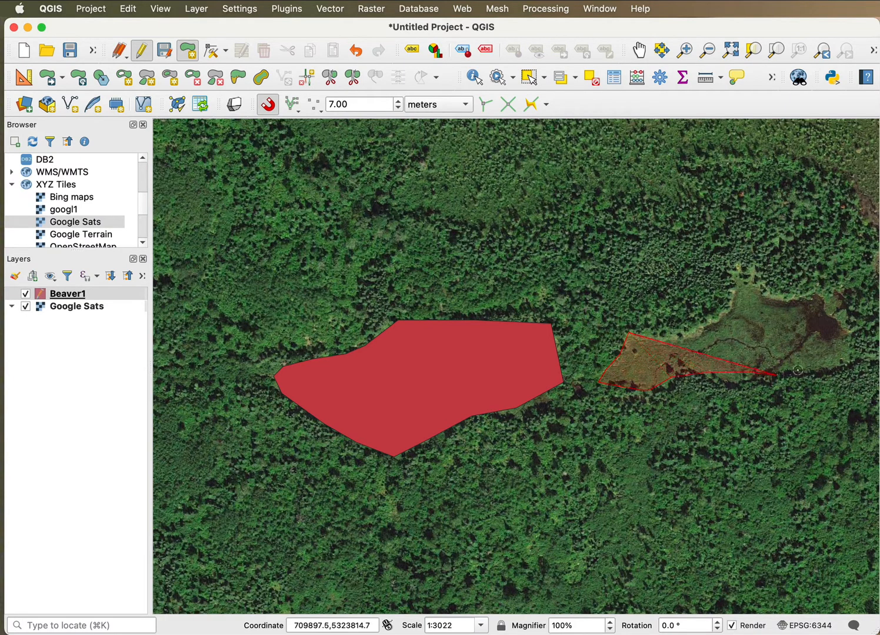
click(831, 360)
Trace the eastern meadow's eastern and northern edges, including its northern point, and save the polygon with id 3.
click(851, 334)
click(838, 306)
click(764, 297)
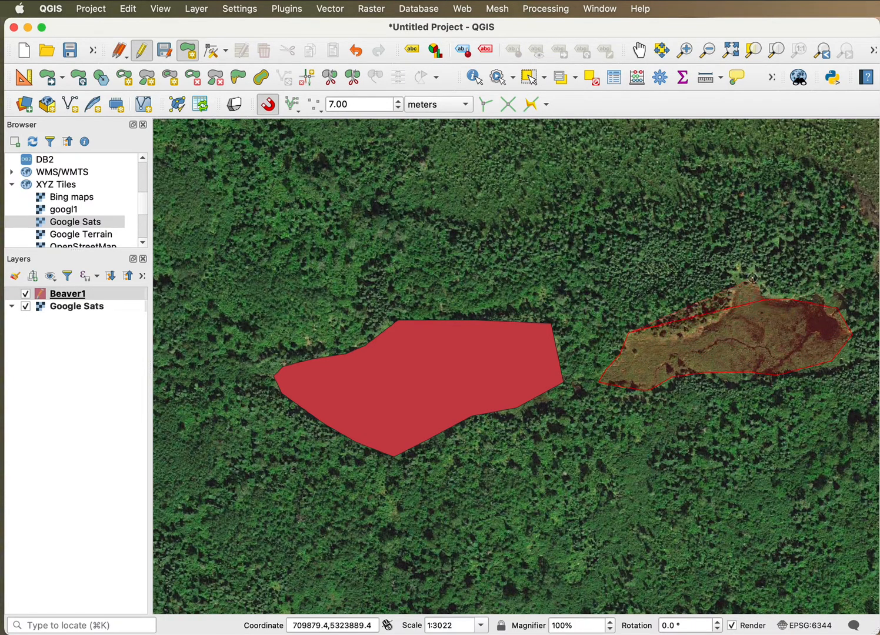
click(751, 281)
click(699, 340)
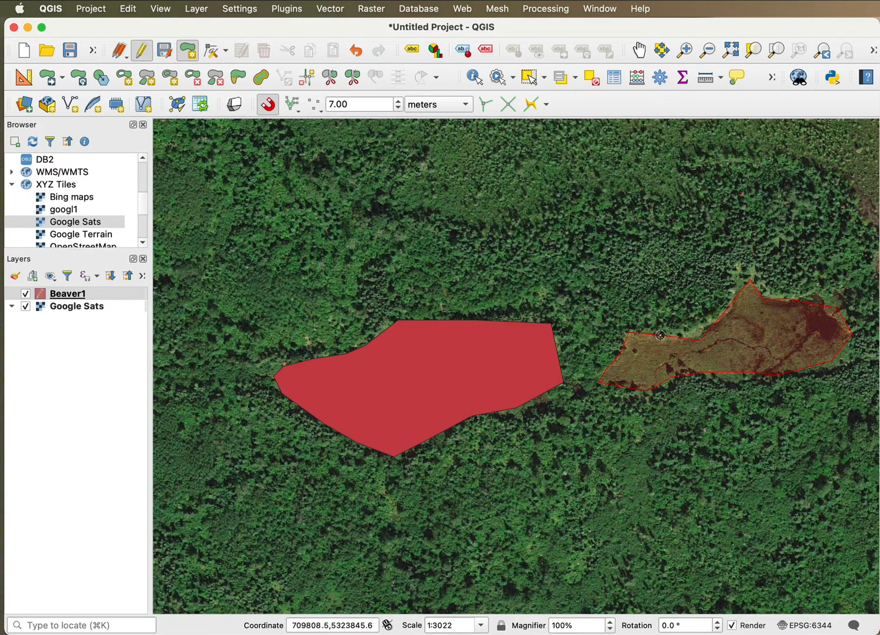
right_click(659, 335)
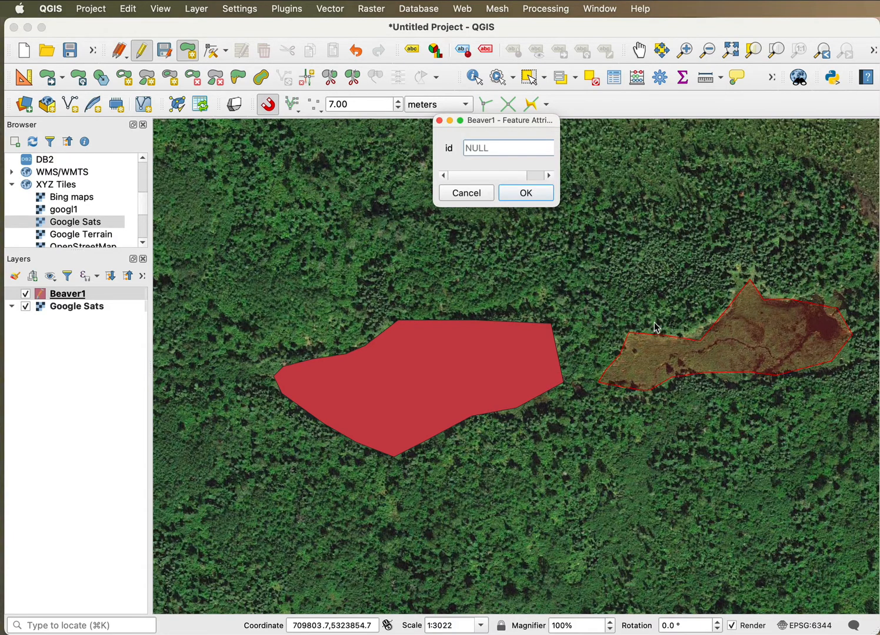
text(3)
key(Return)
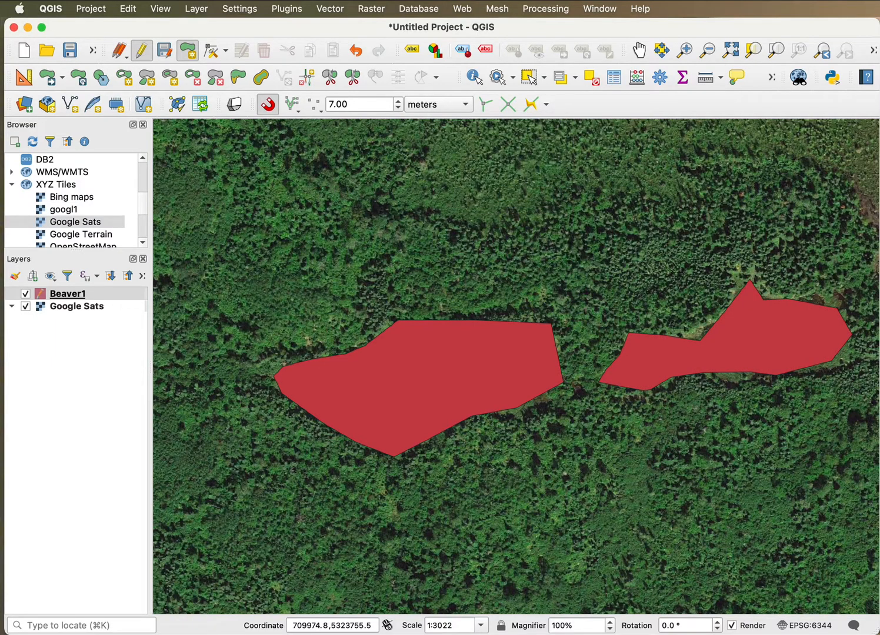
Select and delete the eastern meadow polygon, and undo the deletion.
scroll(524, 447, down, 1)
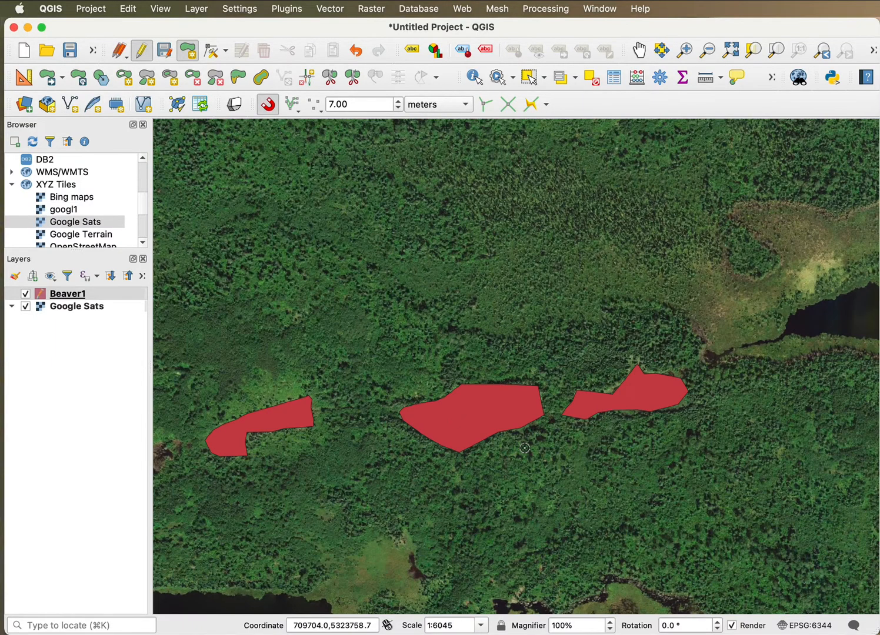
scroll(524, 447, up, 1)
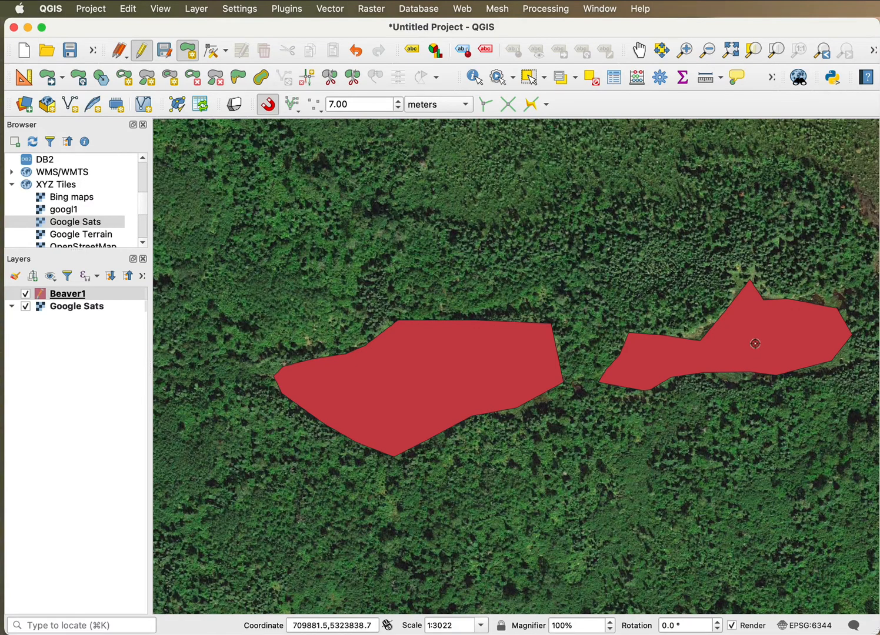
click(530, 78)
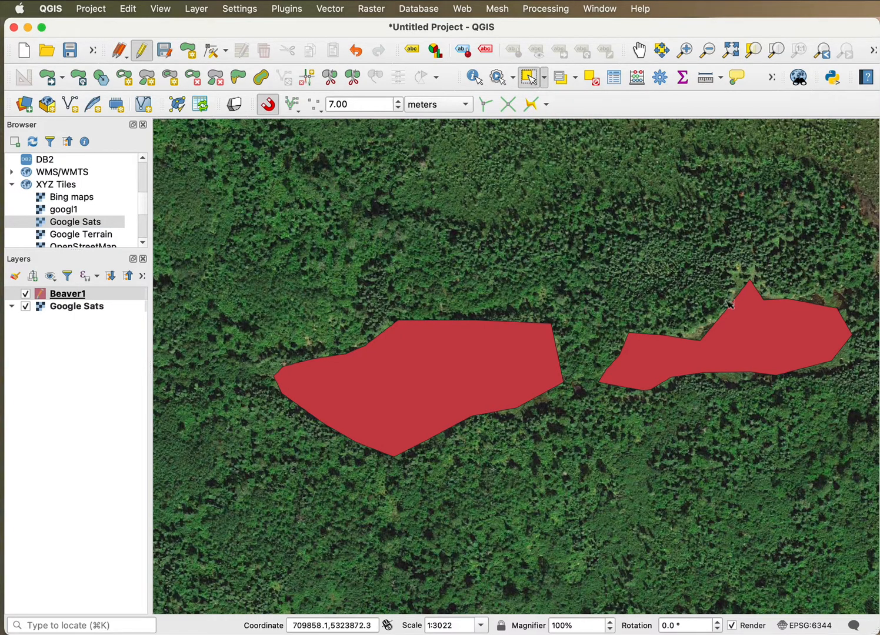
click(758, 333)
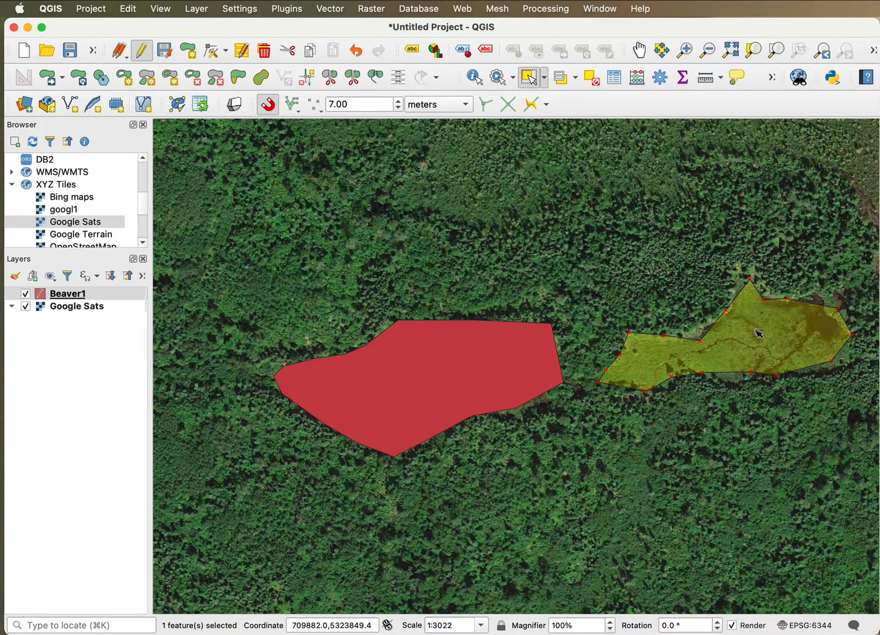
key(Delete)
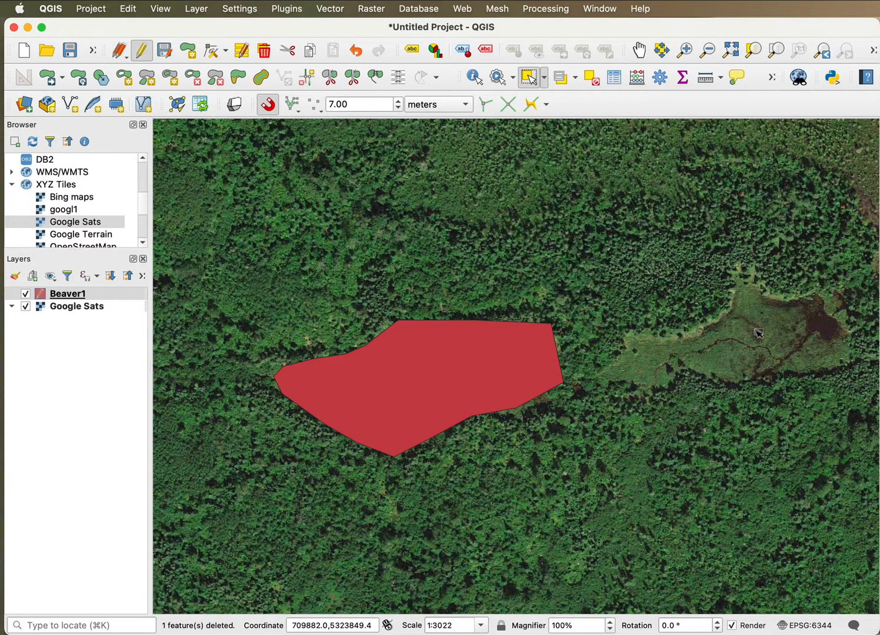
click(357, 51)
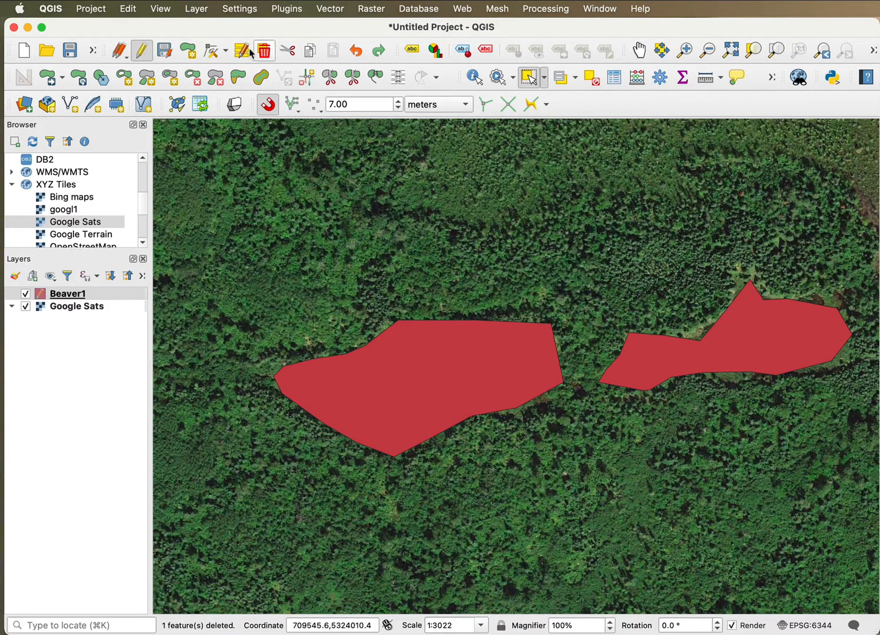
Move the inward notch vertex on the eastern polygon's northern edge northwest with the Vertex Tool to take in the omitted meadow.
click(212, 51)
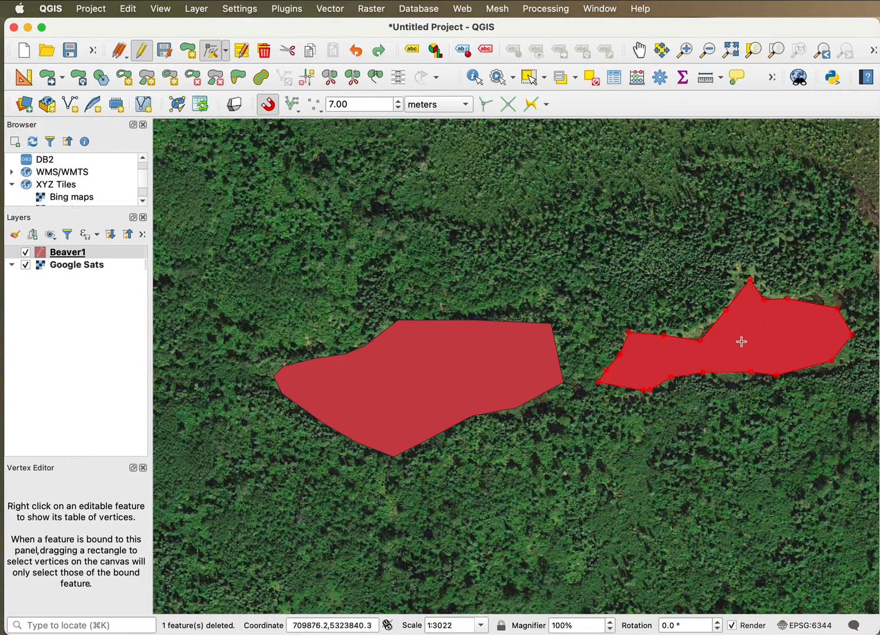
click(699, 340)
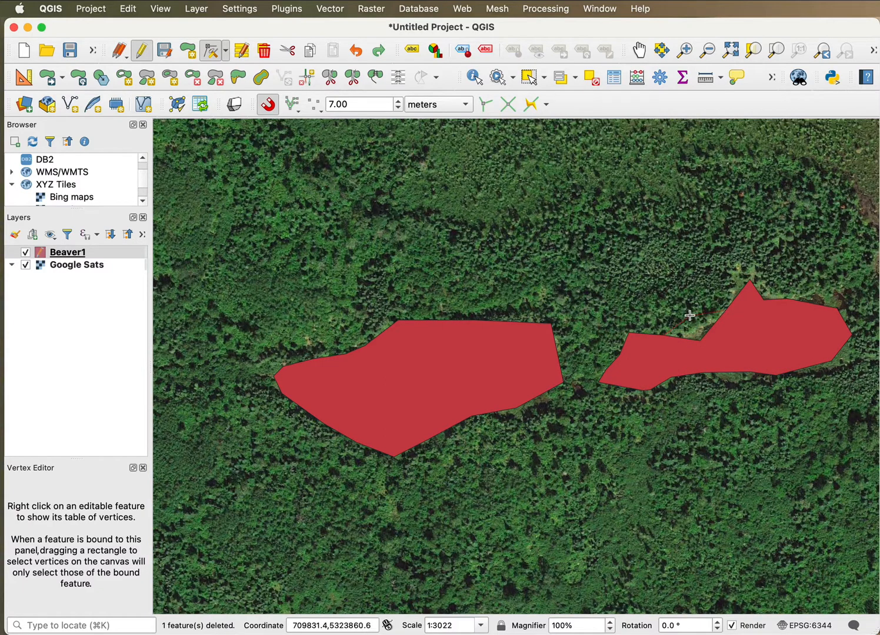
click(690, 316)
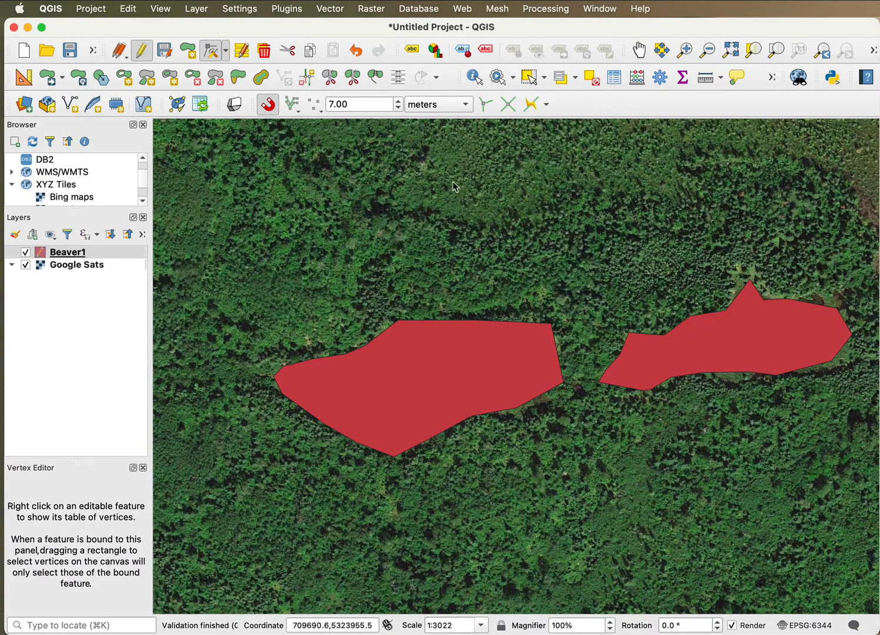
Save the Beaver1 layer edits and turn off editing for the layer.
click(165, 50)
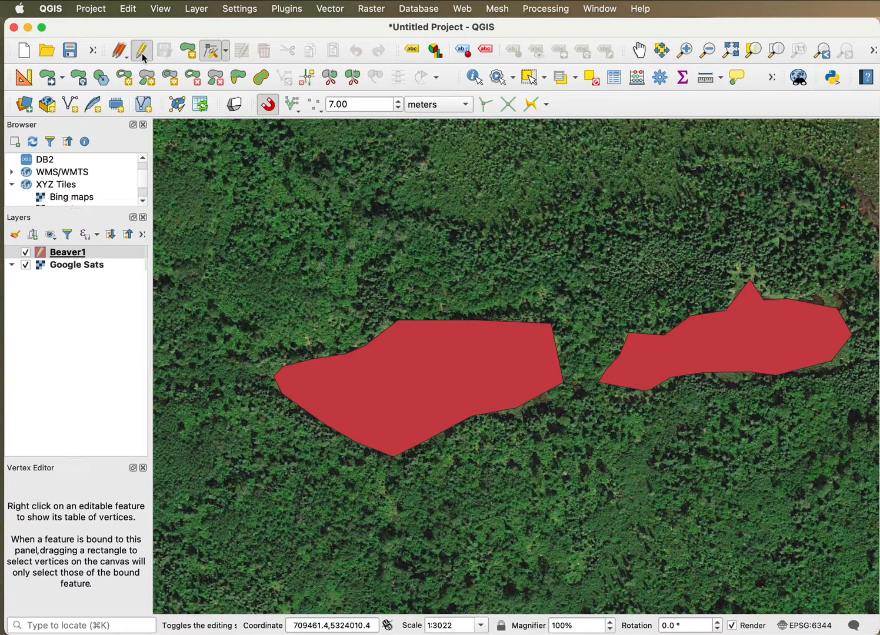
click(143, 53)
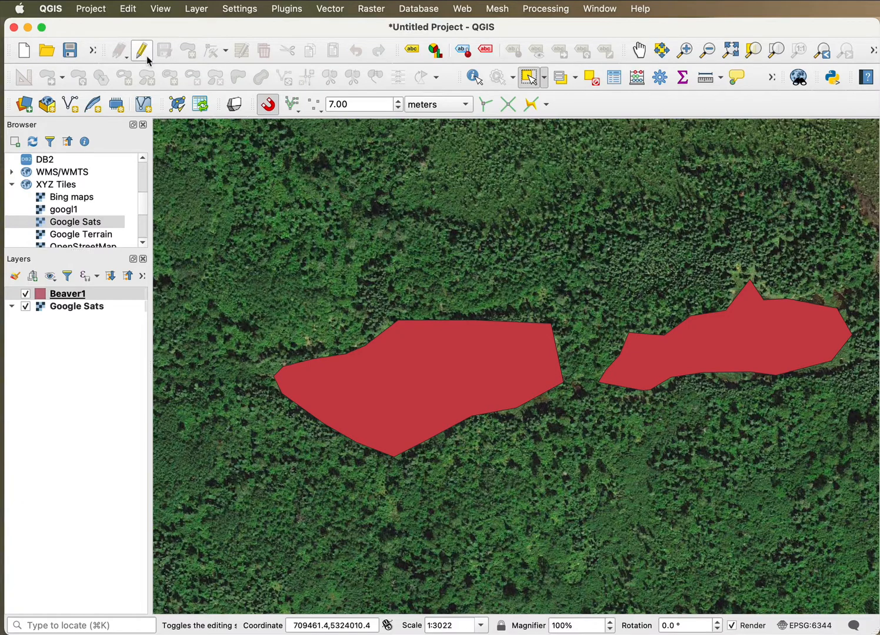